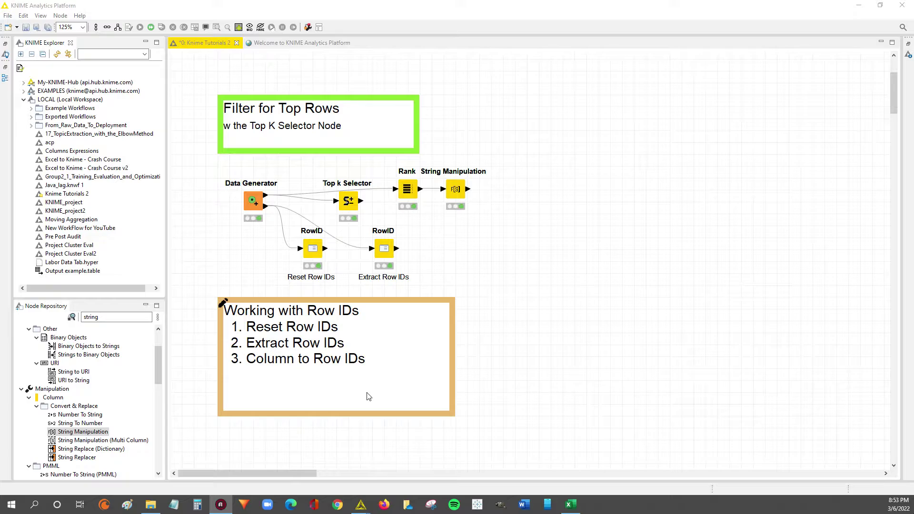
# Open the String Manipulation node's output table.
pyautogui.click(296, 471)
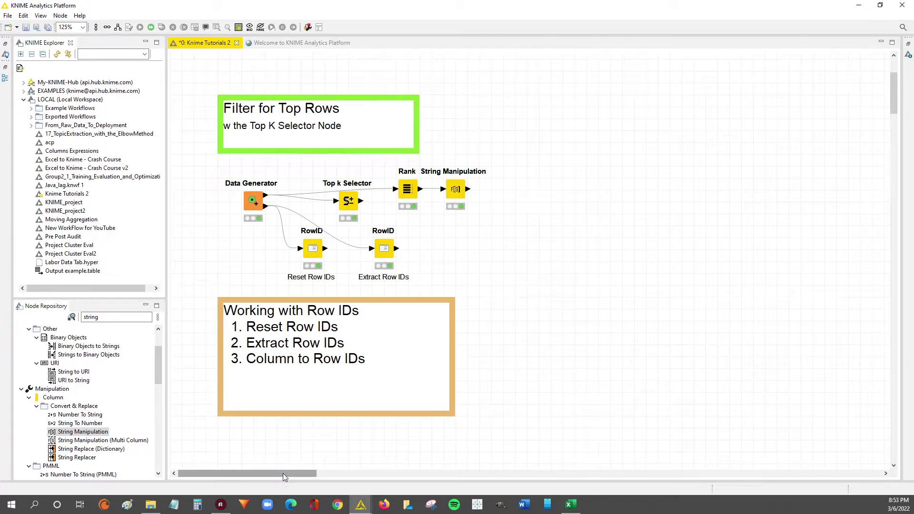
pyautogui.click(455, 189)
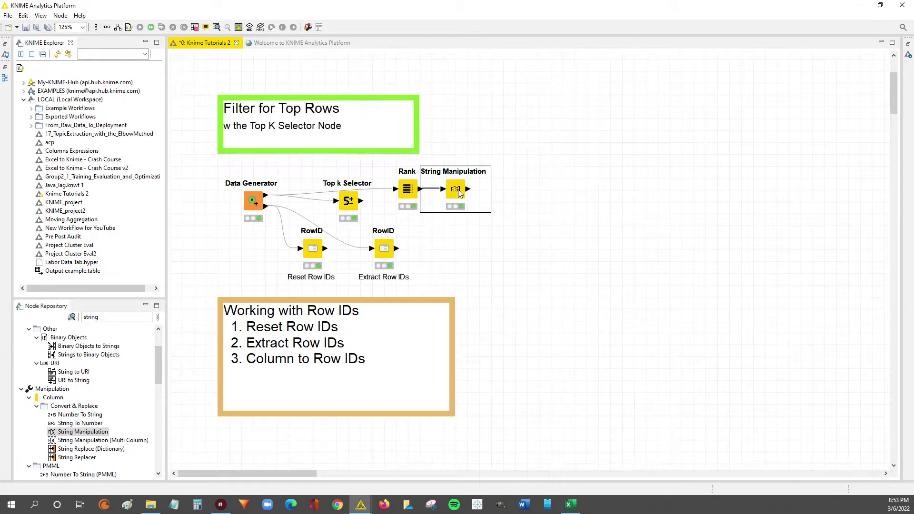
pyautogui.rightClick(457, 190)
pyautogui.click(484, 408)
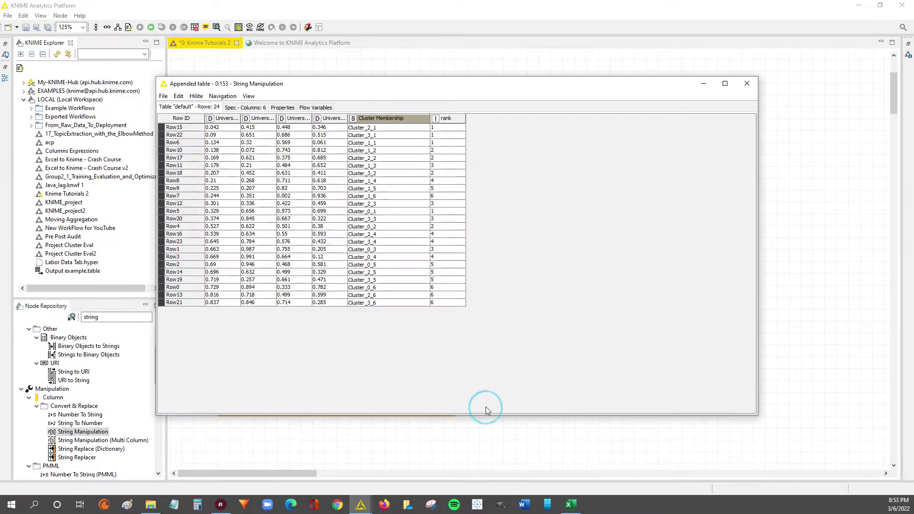
pyautogui.click(379, 82)
# Enlarge the output table's text size three times.
pyautogui.click(248, 95)
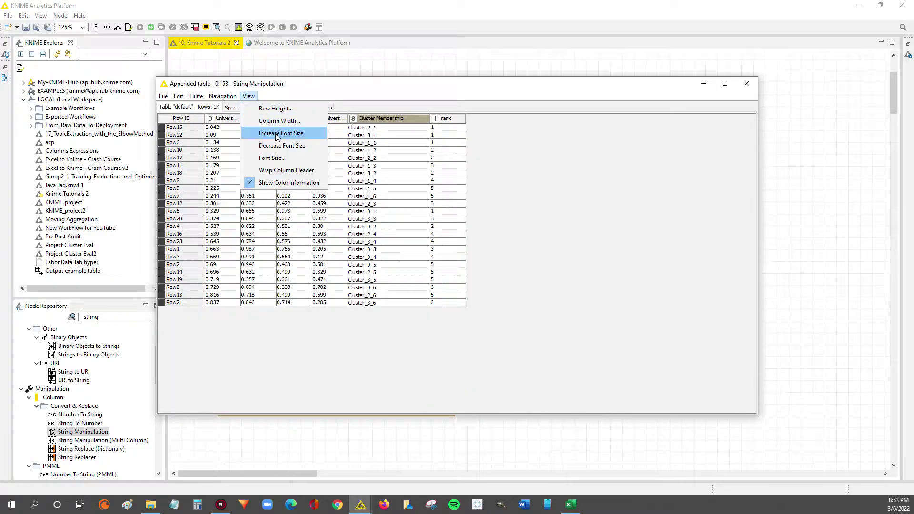
pyautogui.click(275, 131)
pyautogui.click(248, 96)
pyautogui.click(272, 133)
pyautogui.click(248, 96)
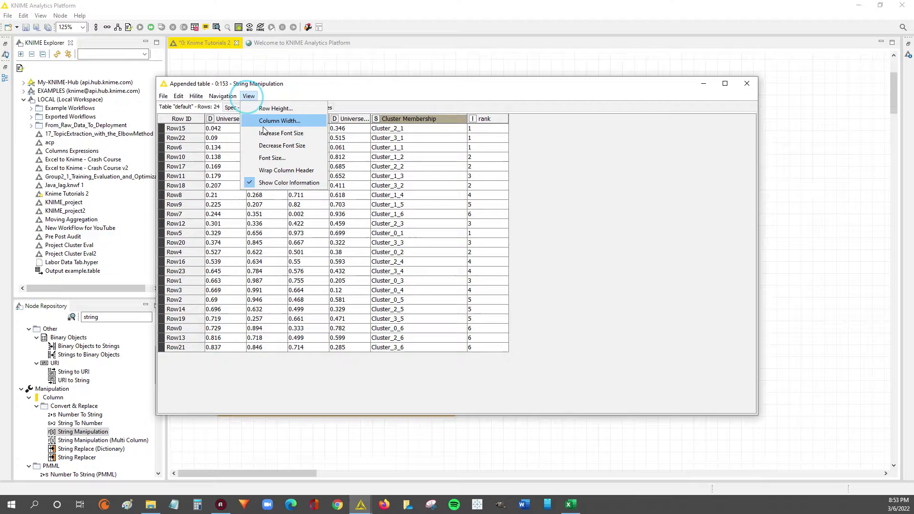
pyautogui.click(267, 133)
# Select and review the 24 Cluster Membership values, such as Cluster_2_1.
pyautogui.moveTo(436, 128); pyautogui.dragTo(424, 368)
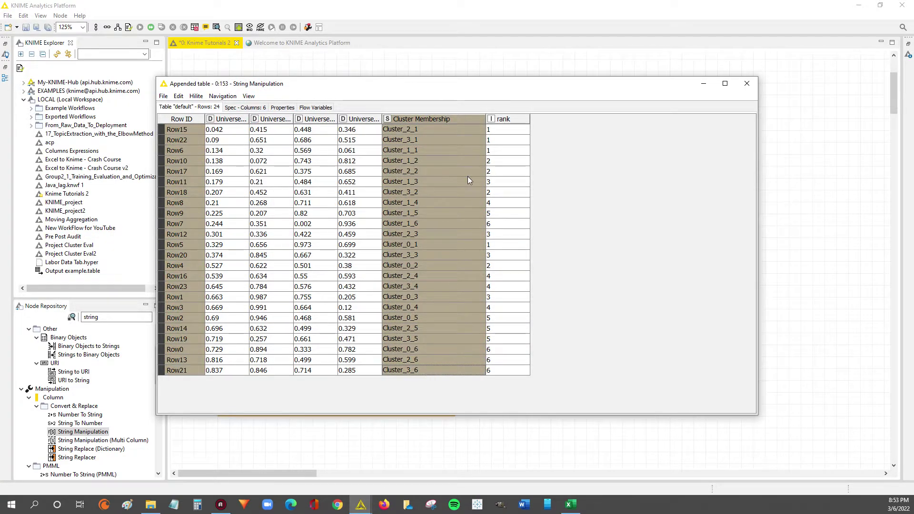
pyautogui.moveTo(428, 134); pyautogui.dragTo(431, 376)
pyautogui.moveTo(406, 128); pyautogui.dragTo(413, 381)
pyautogui.click(416, 128)
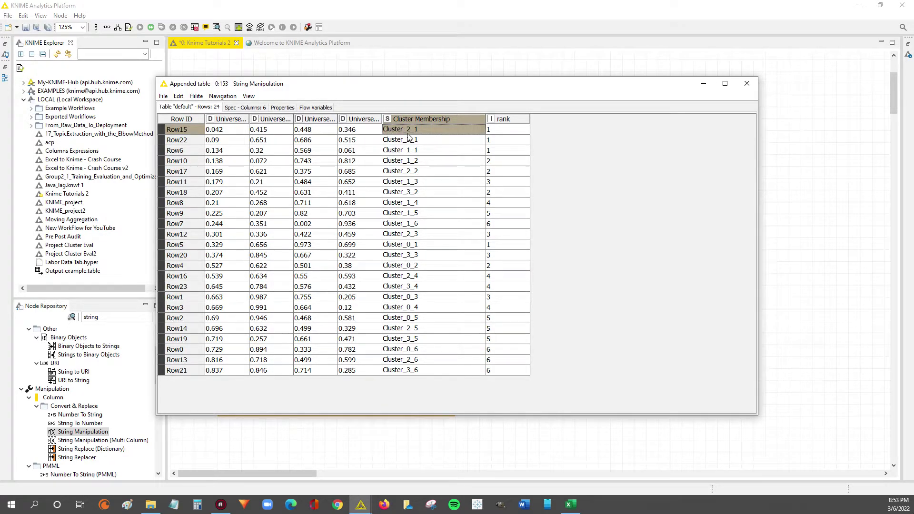
pyautogui.click(411, 138)
pyautogui.moveTo(413, 150); pyautogui.dragTo(447, 370)
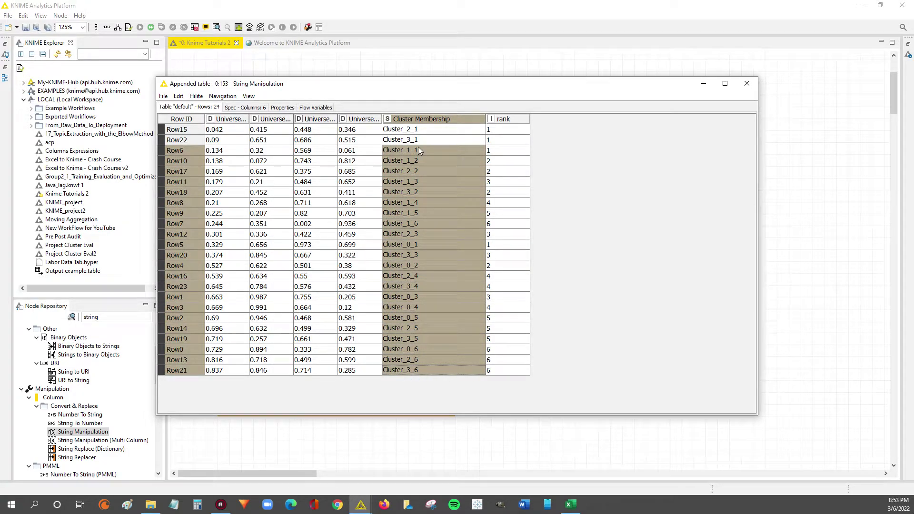
pyautogui.moveTo(418, 150); pyautogui.dragTo(430, 370)
pyautogui.moveTo(407, 133); pyautogui.dragTo(422, 371)
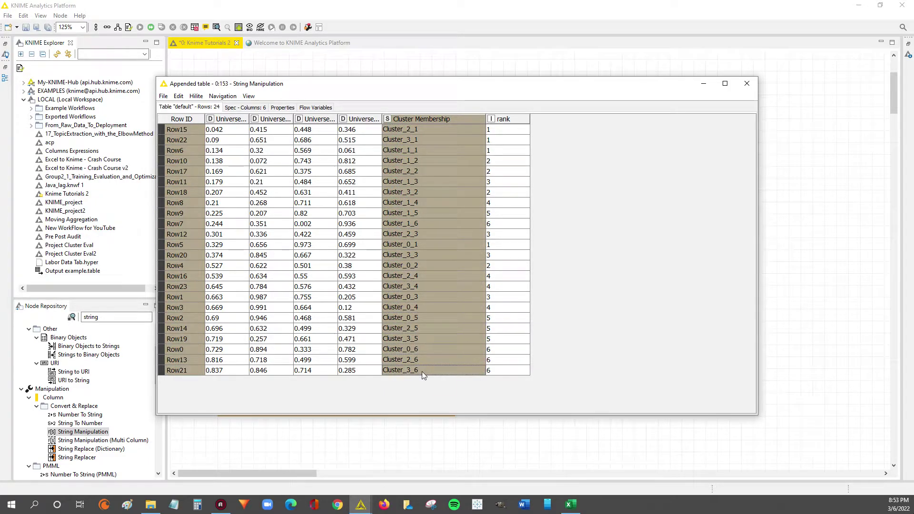
pyautogui.moveTo(421, 128); pyautogui.dragTo(423, 373)
# Narrow the output window, check Row4's Cluster_0_2 value, and close the table.
pyautogui.moveTo(762, 360); pyautogui.dragTo(590, 360)
pyautogui.click(428, 265)
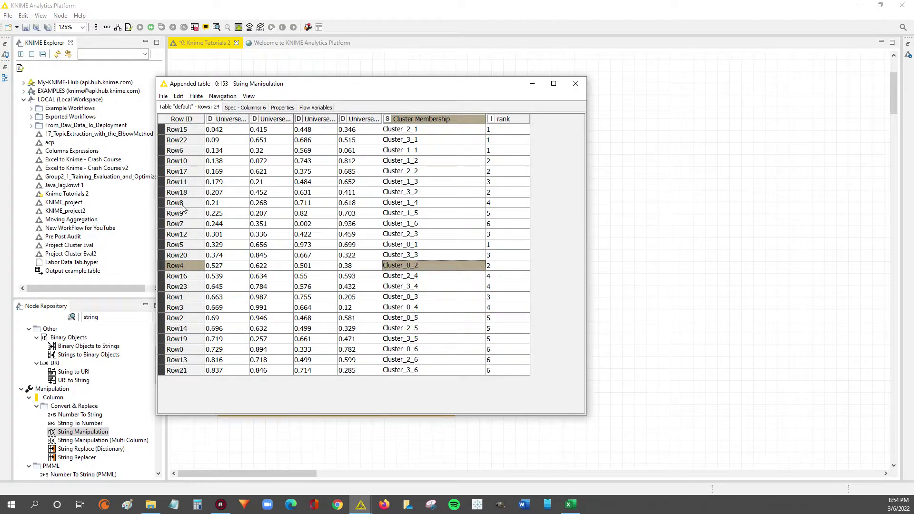
pyautogui.click(575, 84)
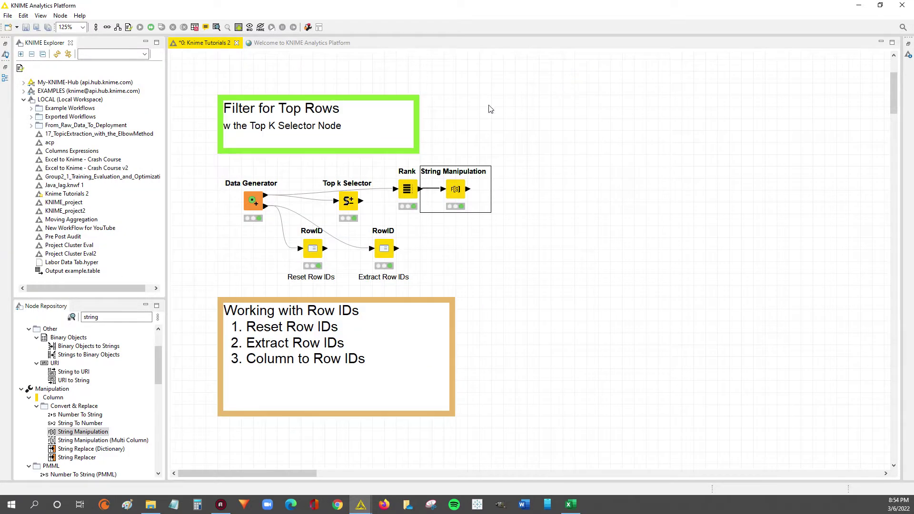
# Find the RowID node via 'rowid' and add it after String Manipulation.
pyautogui.doubleClick(101, 316)
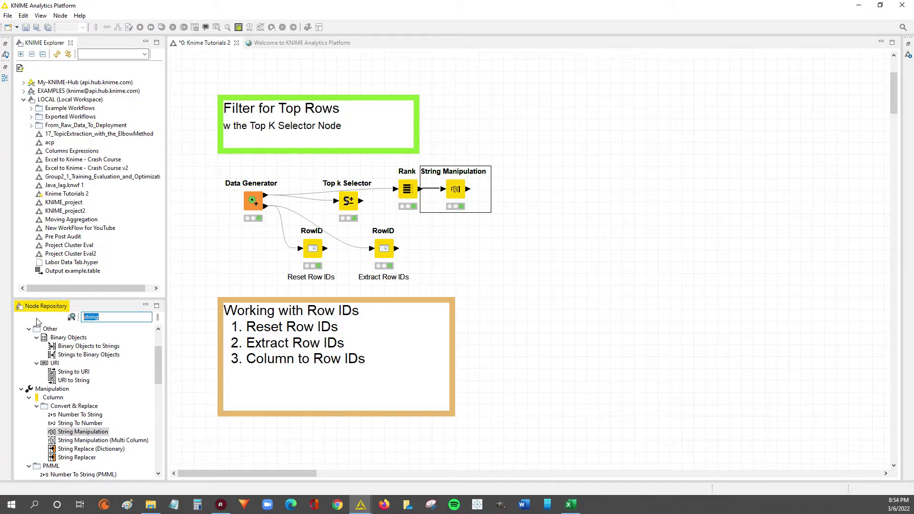
pyautogui.write('rowid')
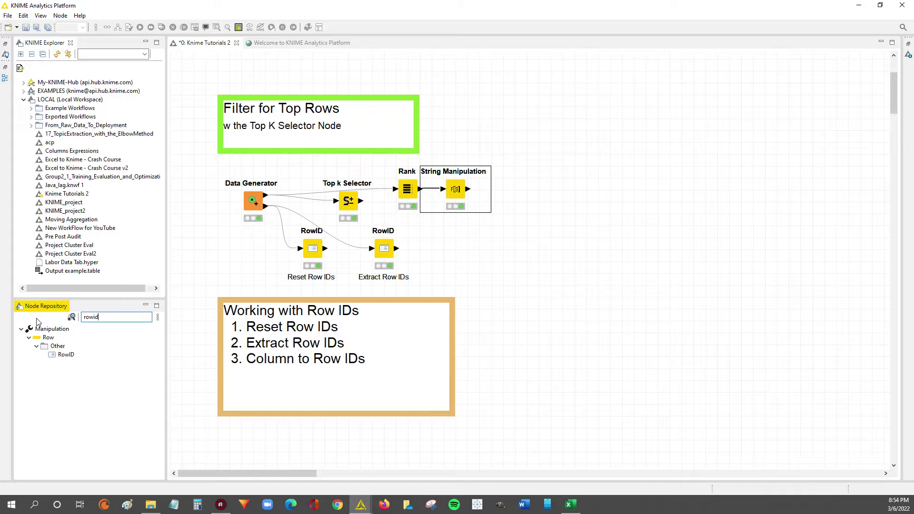
pyautogui.click(58, 355)
pyautogui.moveTo(65, 359); pyautogui.dragTo(506, 193)
pyautogui.click(477, 238)
# Label the new RowID node 'Column to RowID'.
pyautogui.doubleClick(522, 219)
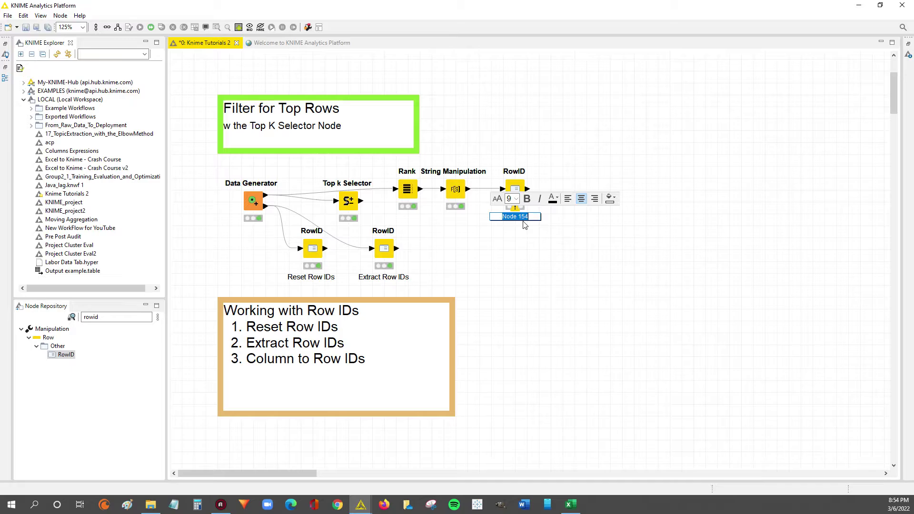
pyautogui.write('Column to RowID')
pyautogui.click(524, 224)
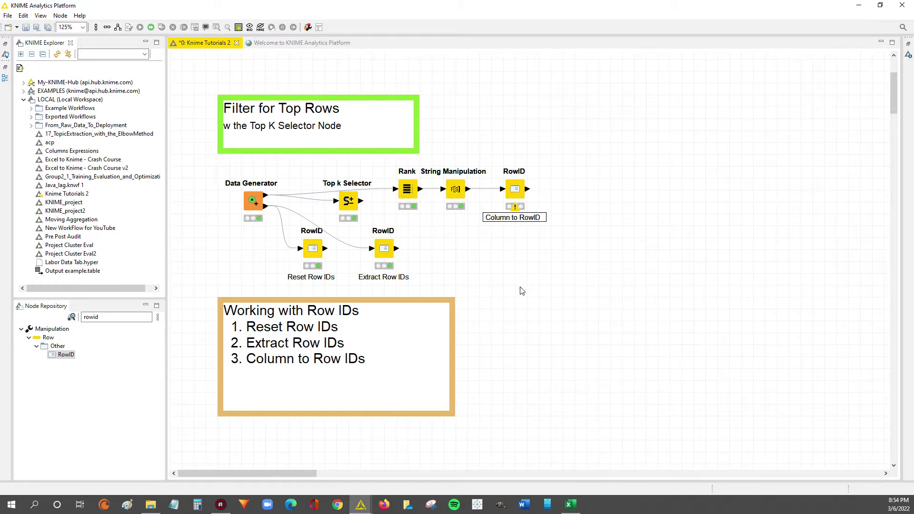
# Set Column to RowID to replace row IDs with Cluster Membership, then Apply and OK.
pyautogui.doubleClick(516, 190)
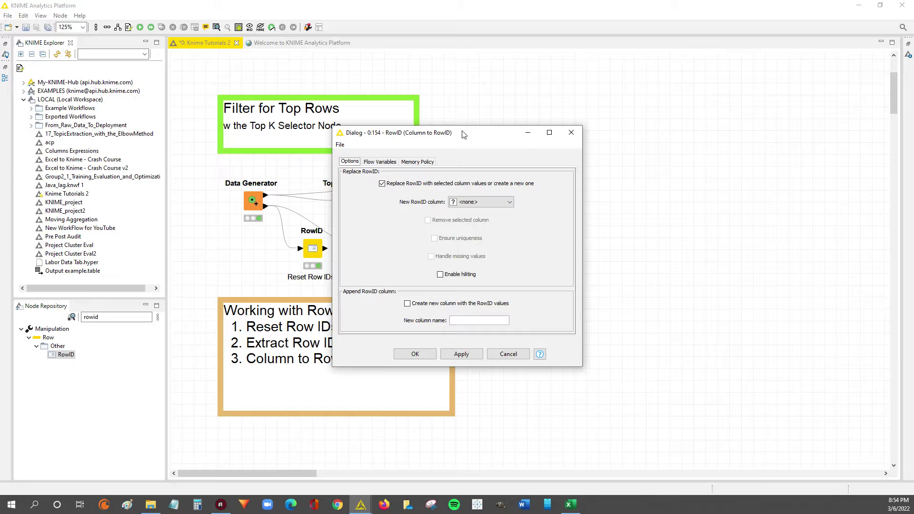
pyautogui.moveTo(462, 133); pyautogui.dragTo(215, 138)
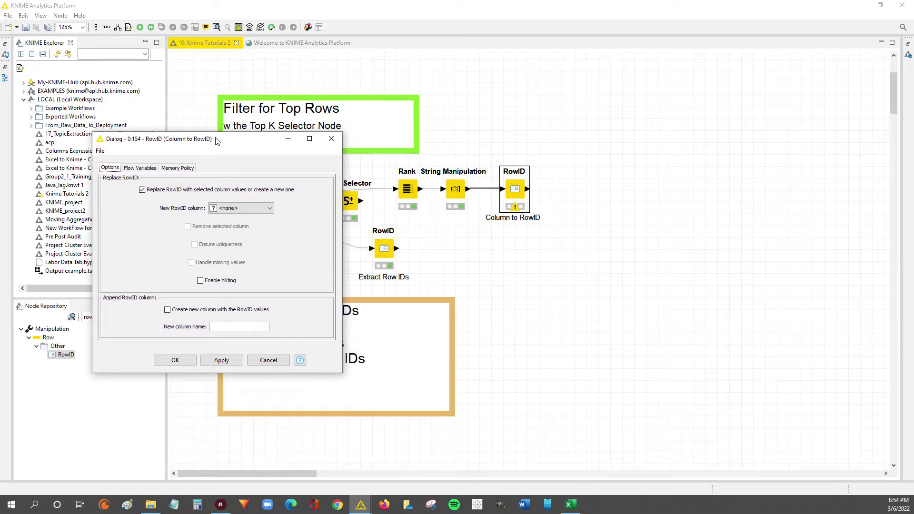
pyautogui.click(117, 176)
pyautogui.click(177, 214)
pyautogui.click(268, 209)
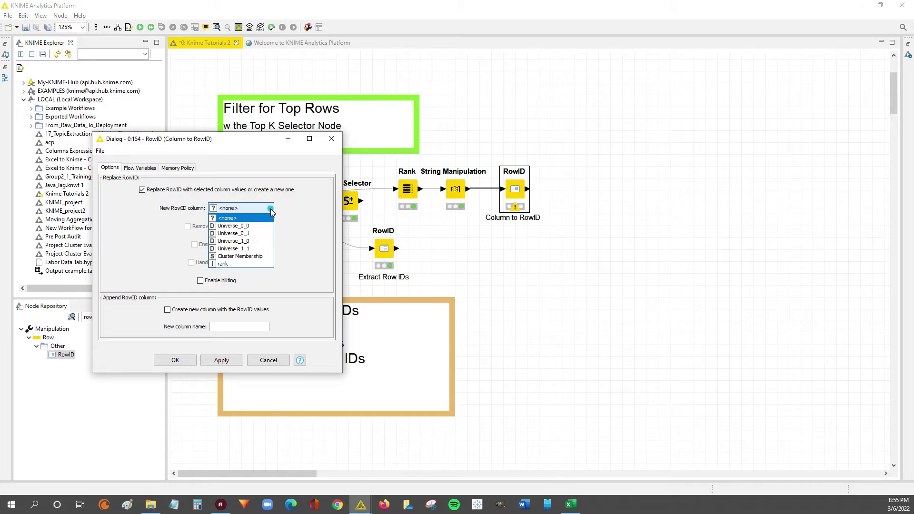
pyautogui.click(266, 257)
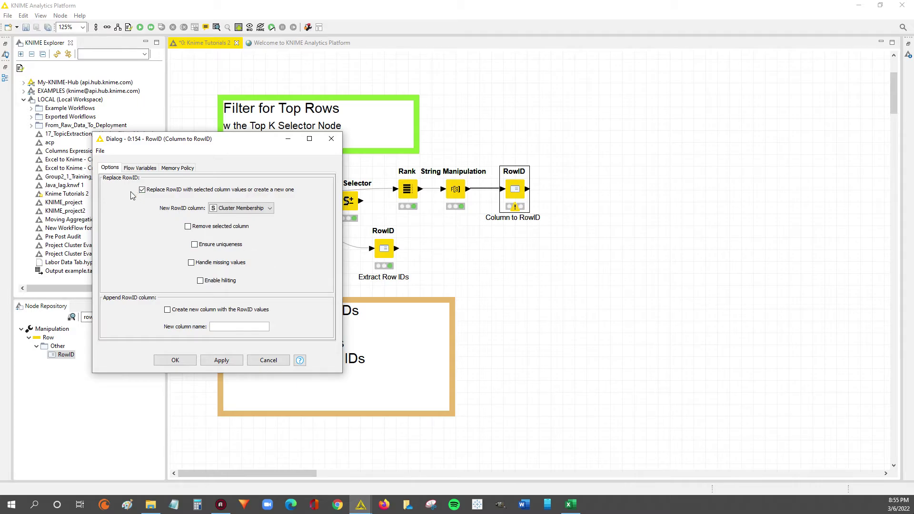
pyautogui.click(195, 190)
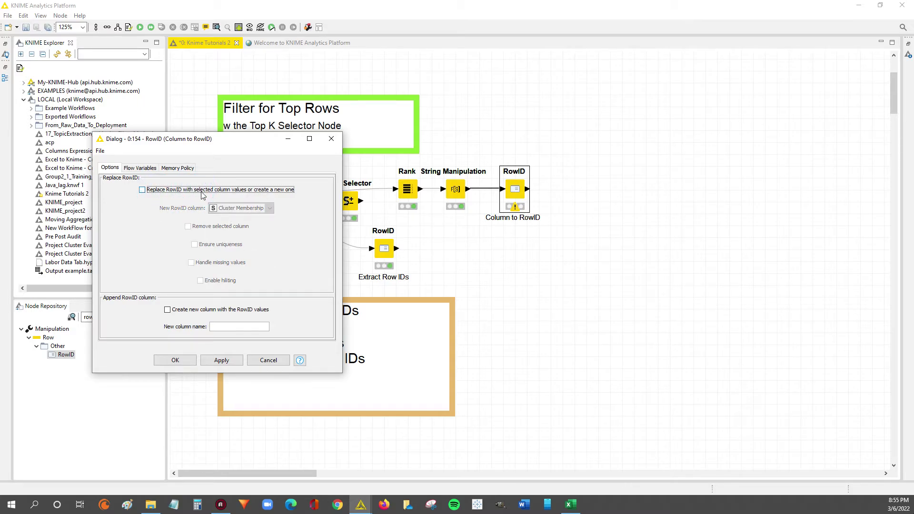
pyautogui.click(204, 190)
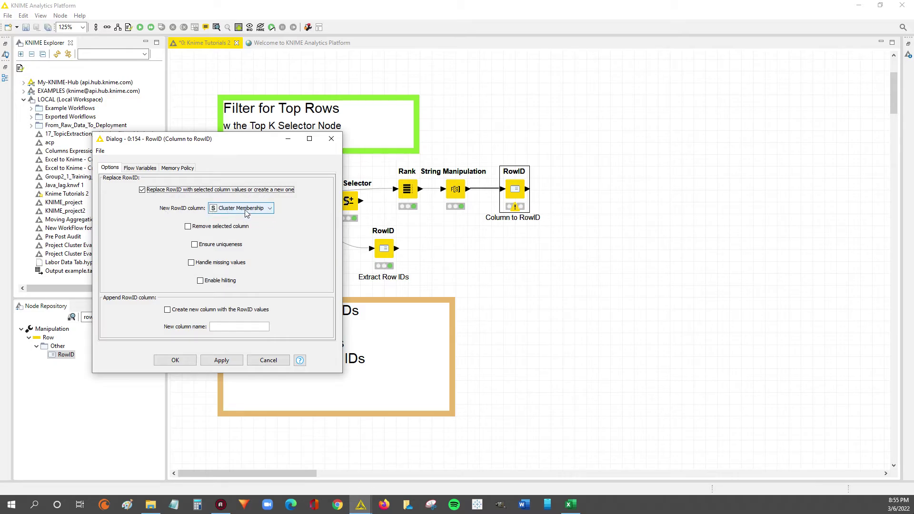
pyautogui.click(220, 360)
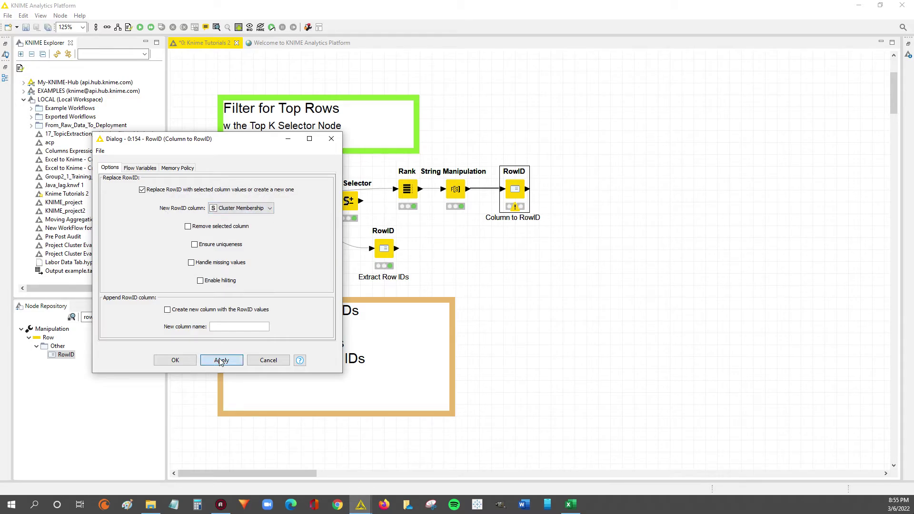
pyautogui.click(178, 362)
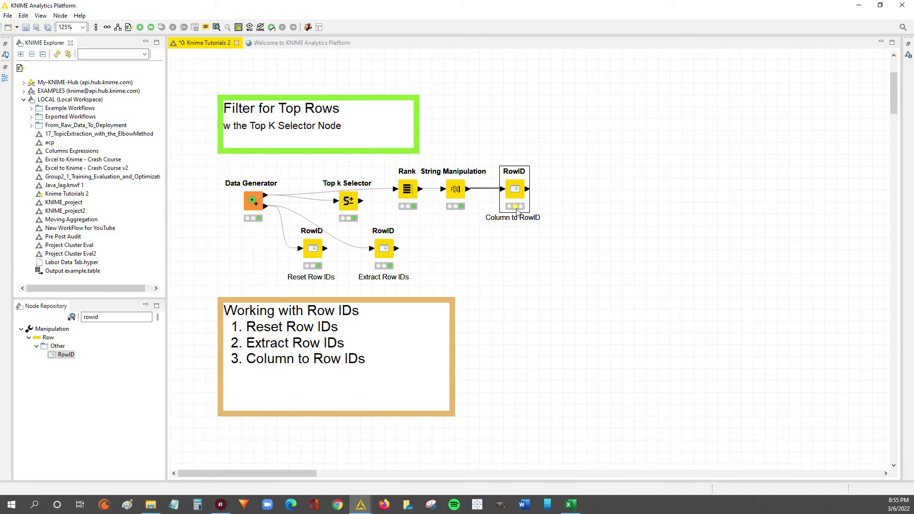
# Execute the Column to RowID node and view its processed data table.
pyautogui.rightClick(518, 190)
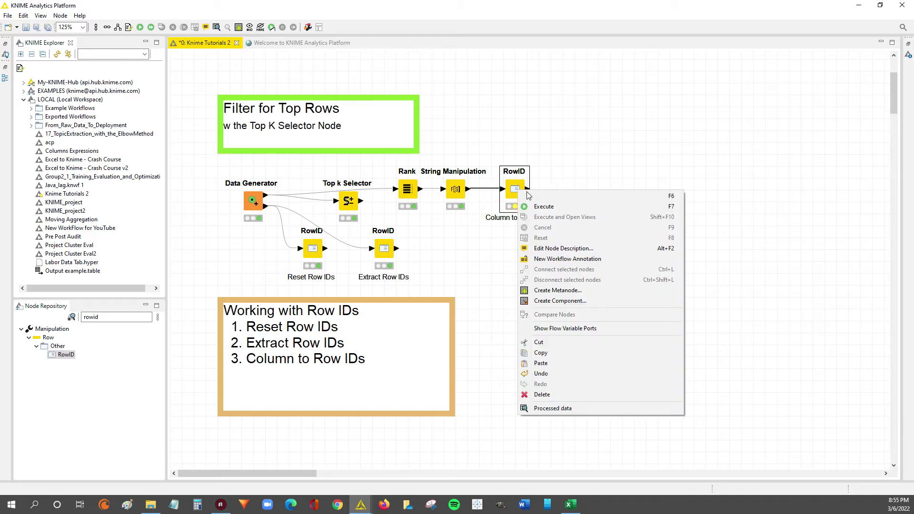
pyautogui.click(544, 207)
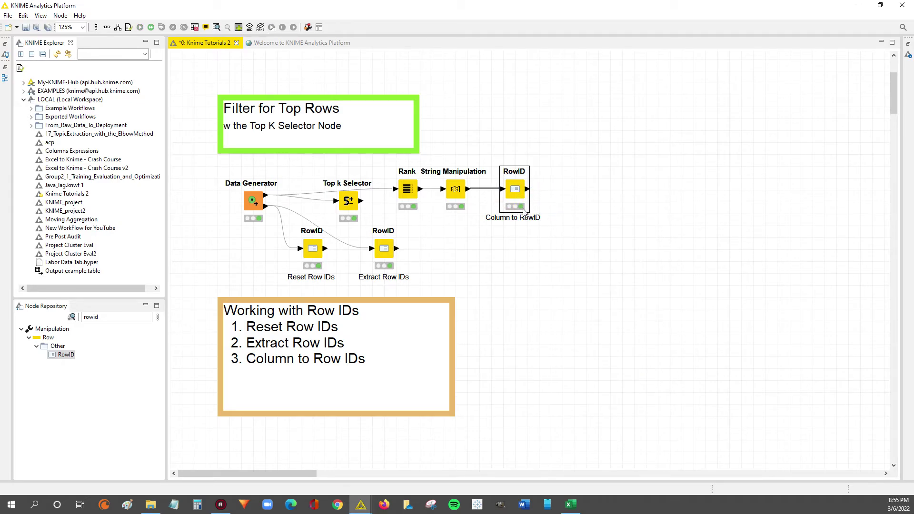
pyautogui.rightClick(516, 190)
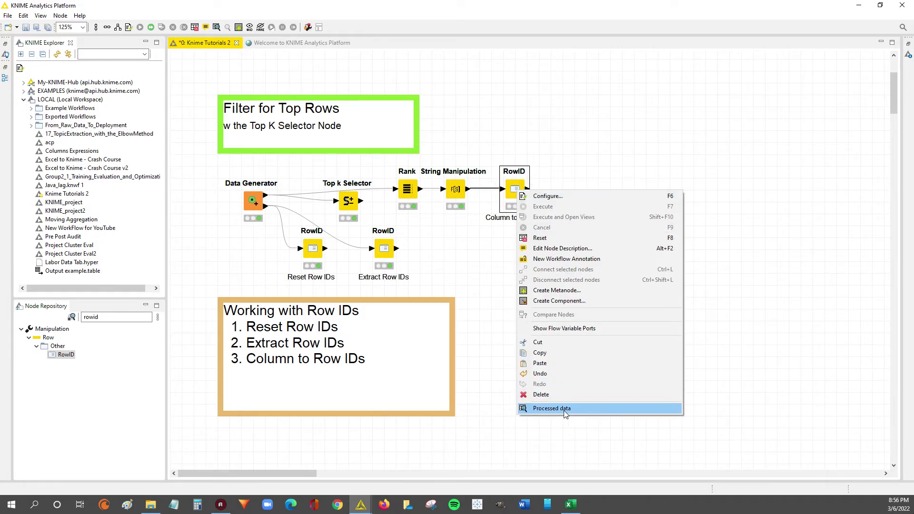
pyautogui.click(579, 410)
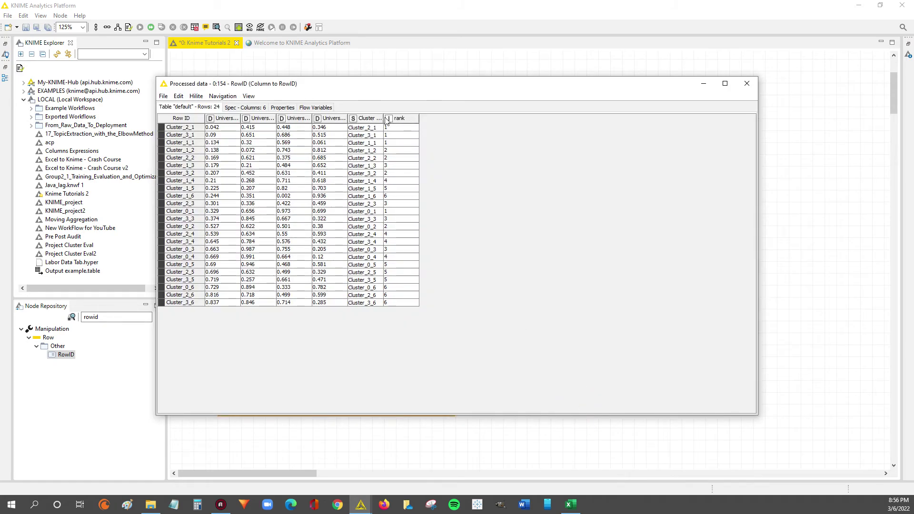
# Move Cluster Membership beside Row ID, select all 24 rows, and shrink the window.
pyautogui.moveTo(383, 118); pyautogui.dragTo(445, 118)
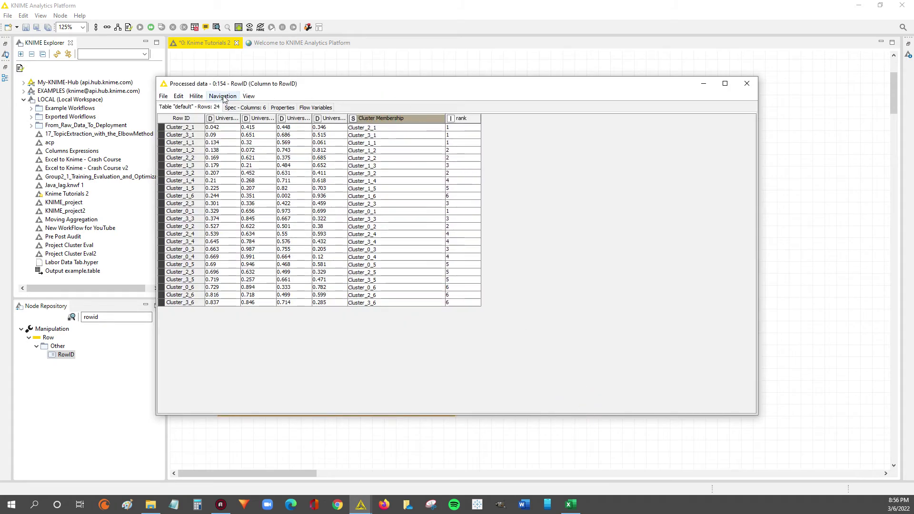
pyautogui.moveTo(204, 118); pyautogui.dragTo(232, 118)
pyautogui.moveTo(434, 118); pyautogui.dragTo(292, 128)
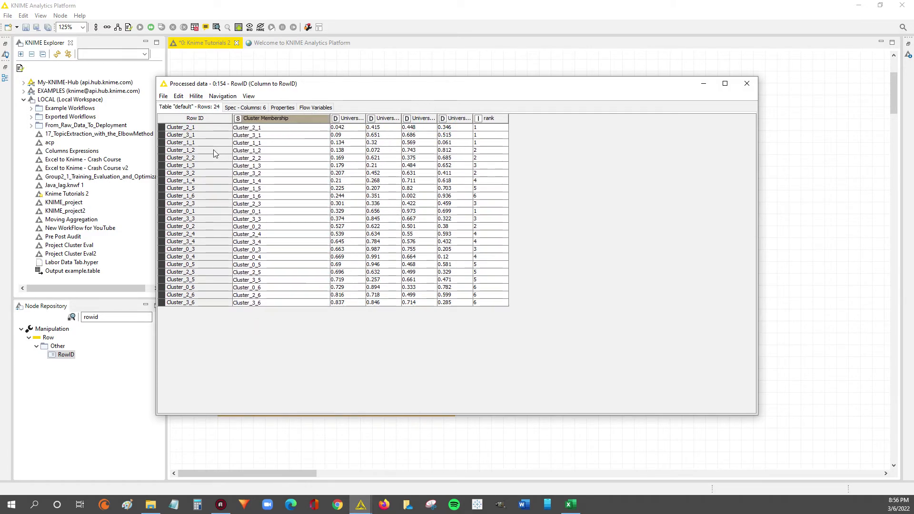
pyautogui.click(237, 152)
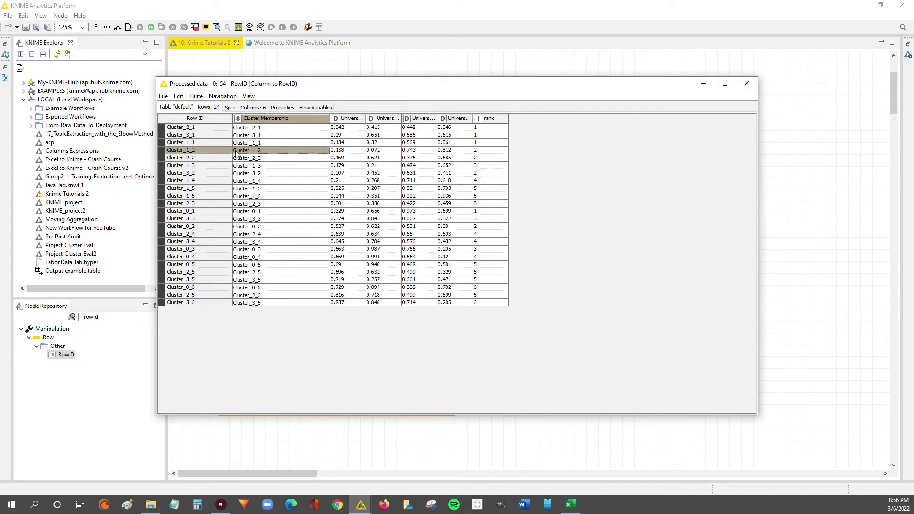
pyautogui.keyDown('ctrl'); pyautogui.click(255, 190); pyautogui.keyUp('ctrl')
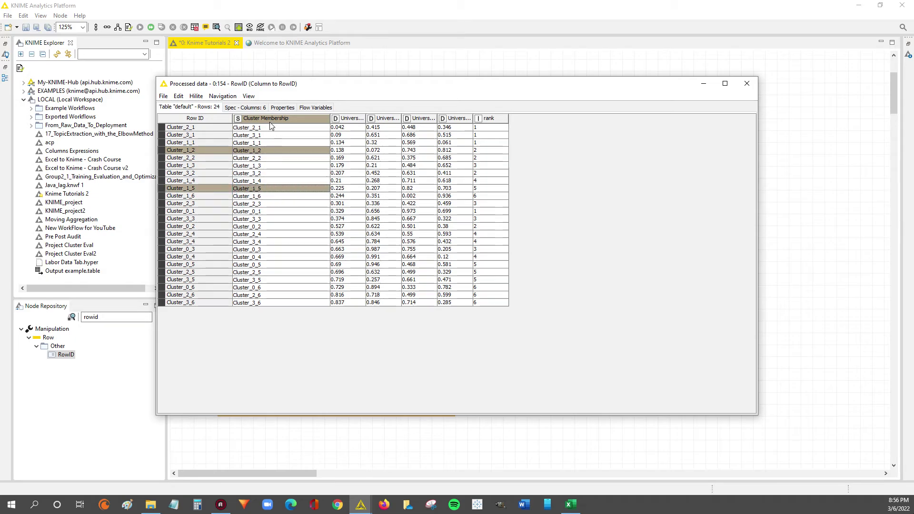
pyautogui.moveTo(274, 210); pyautogui.dragTo(289, 305)
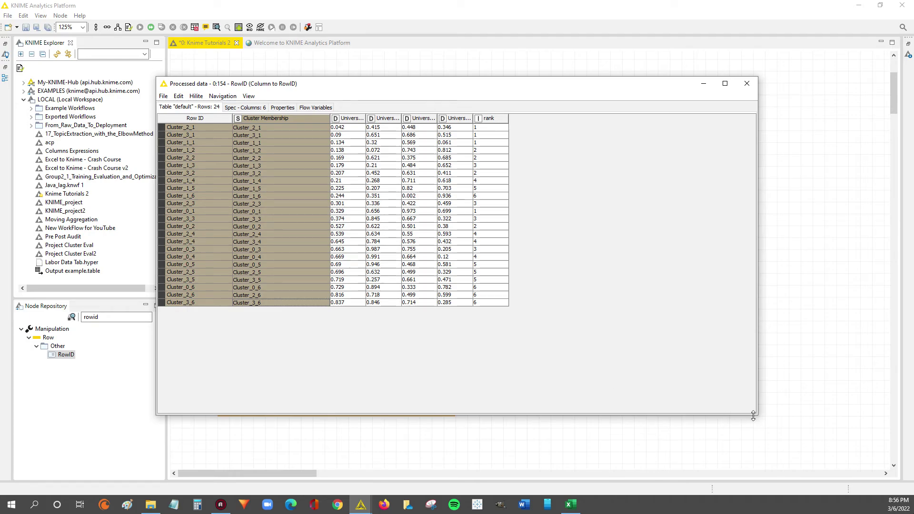
pyautogui.moveTo(753, 416)
pyautogui.mouseDown()
pyautogui.moveTo(563, 395)
pyautogui.moveTo(543, 329)
pyautogui.mouseUp()
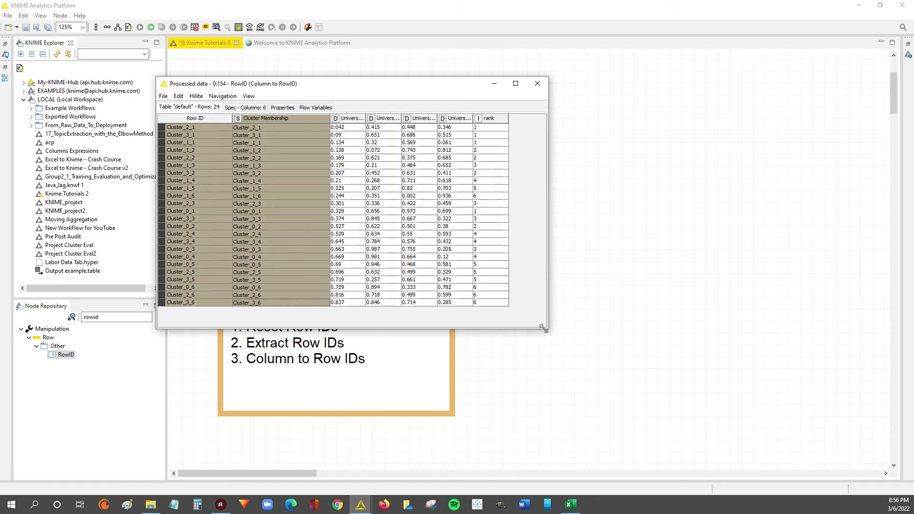